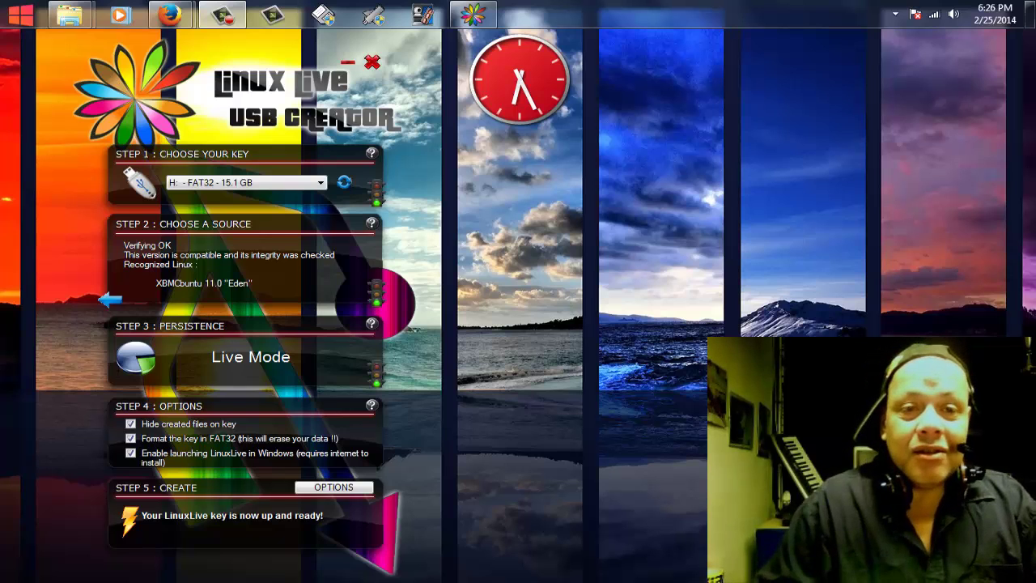
drag(400, 66, 532, 93)
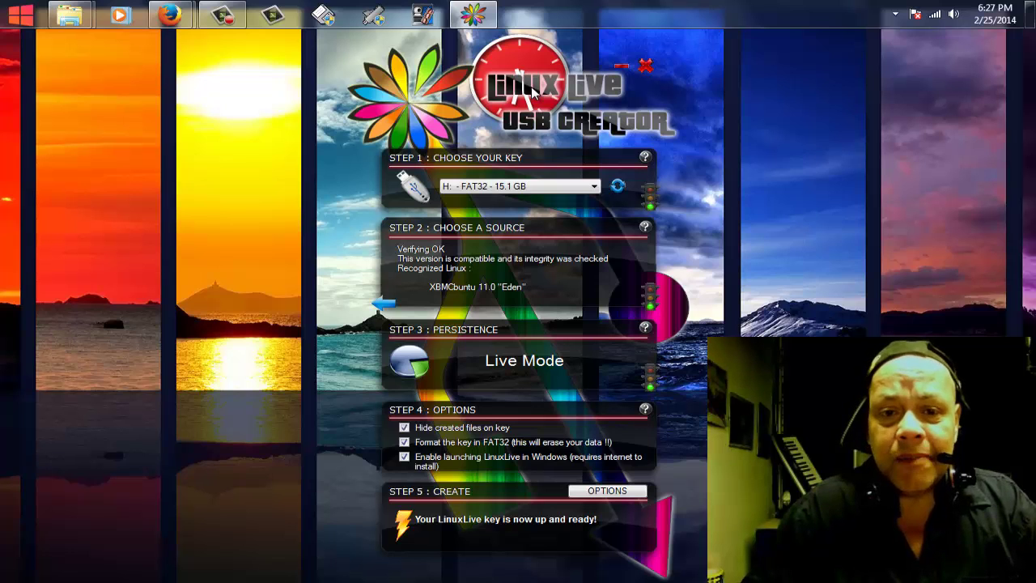
drag(440, 111, 236, 111)
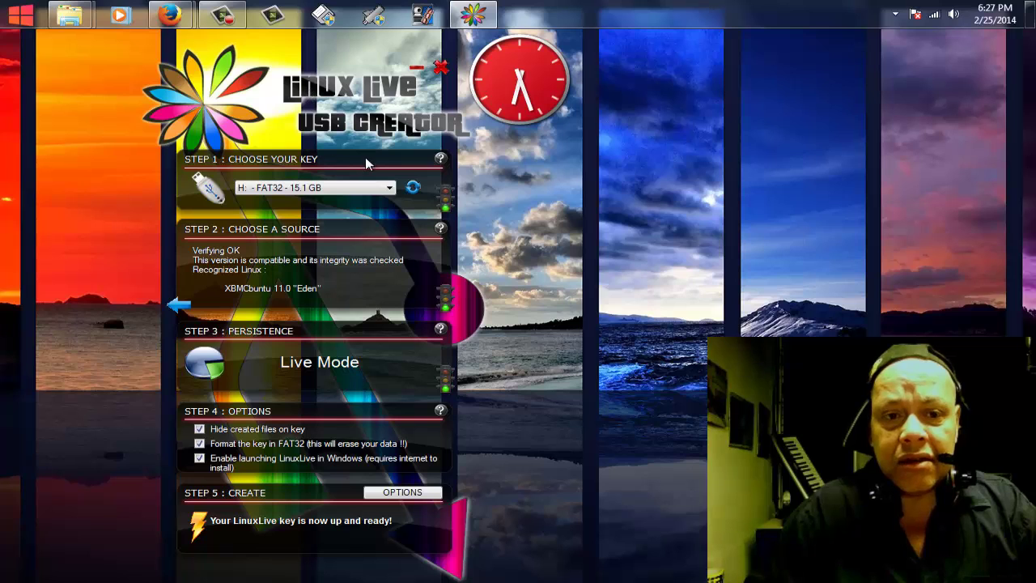
drag(365, 91, 399, 88)
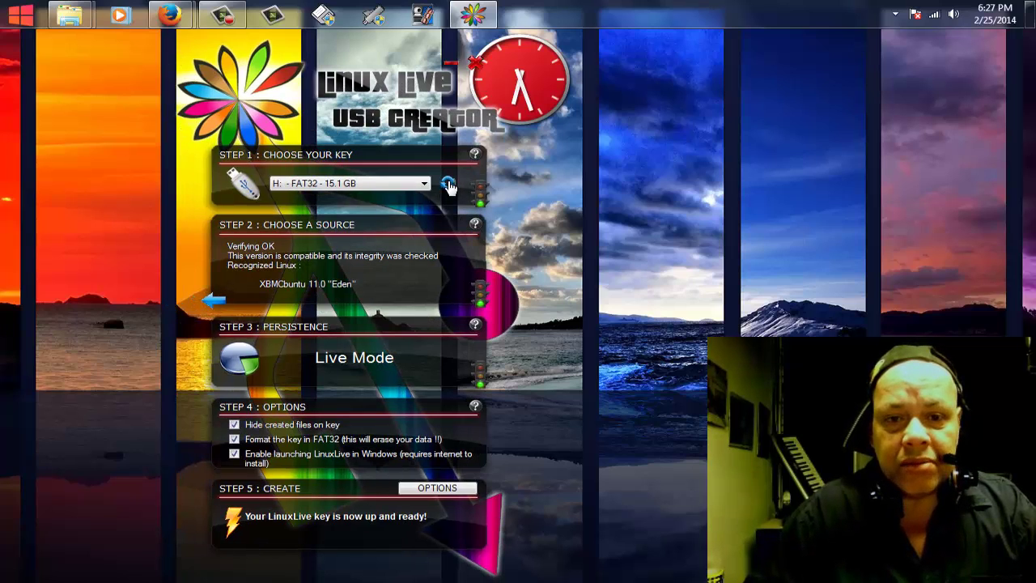
- Reset the USB key selection to the "Choose a USB Key" entry and dismiss the notice
click(425, 186)
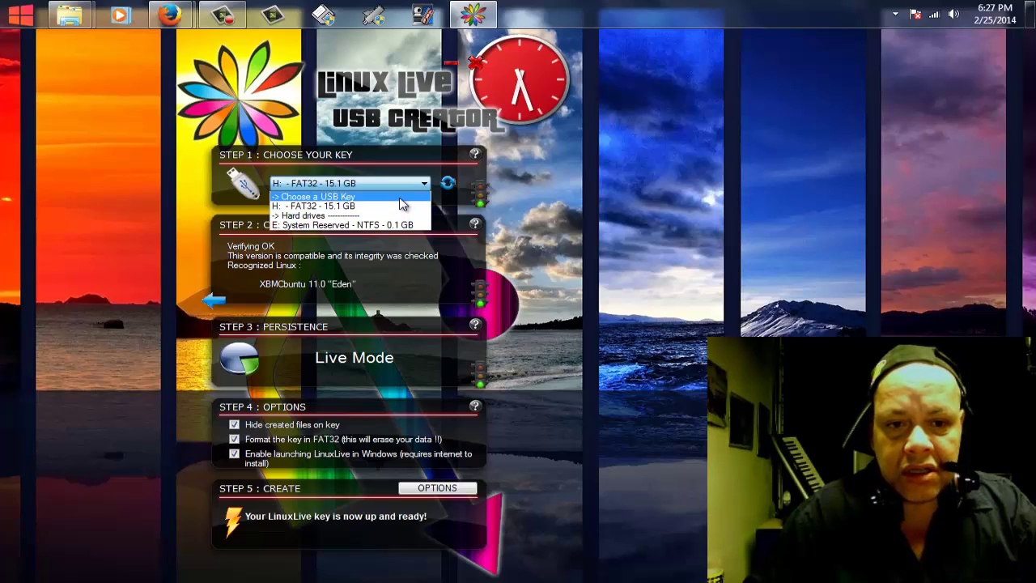
click(400, 198)
click(535, 359)
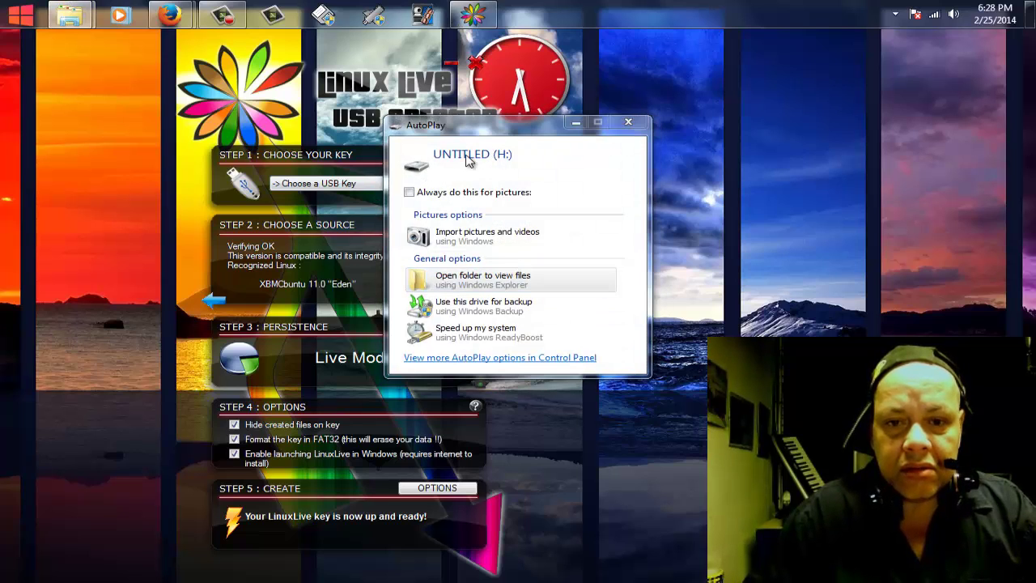
- View the files on the newly inserted UNTITLED (H:) drive and close its folder window
click(496, 279)
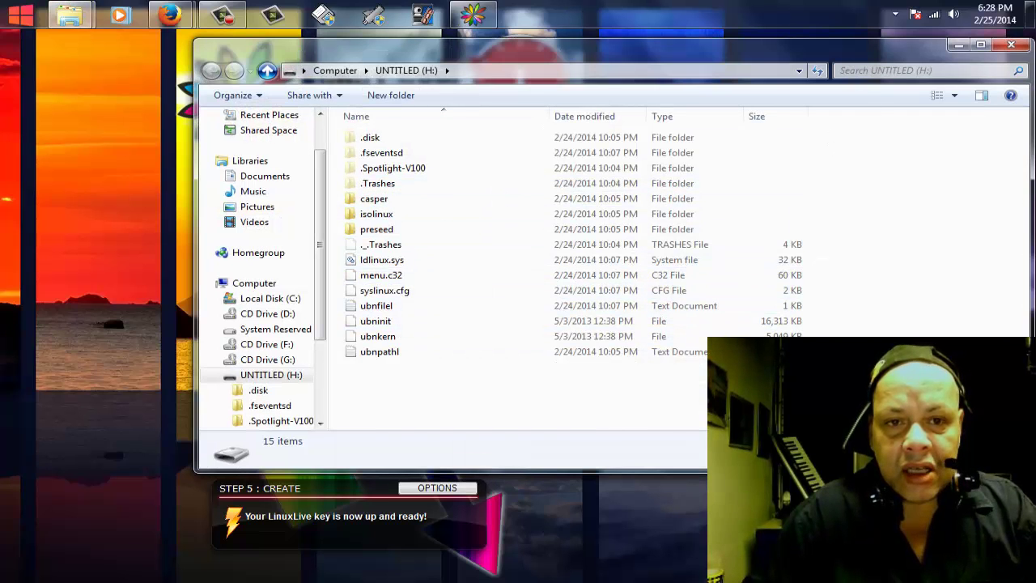
click(1011, 45)
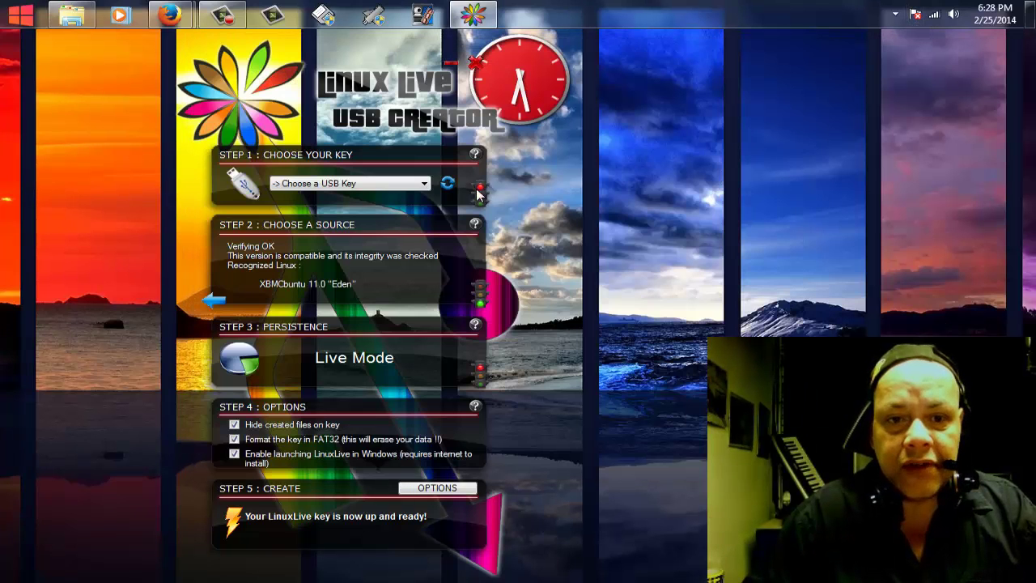
click(424, 185)
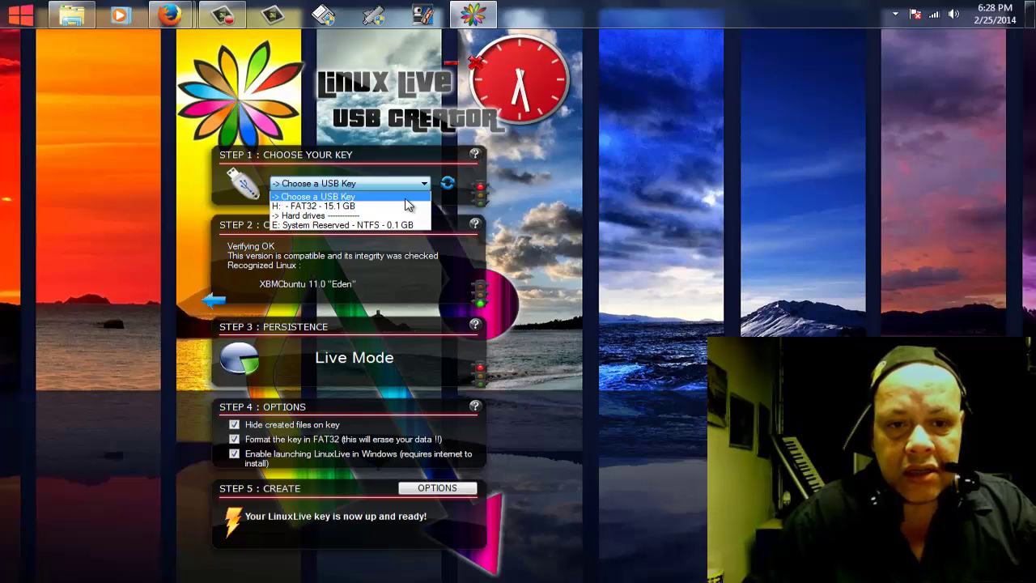
click(392, 216)
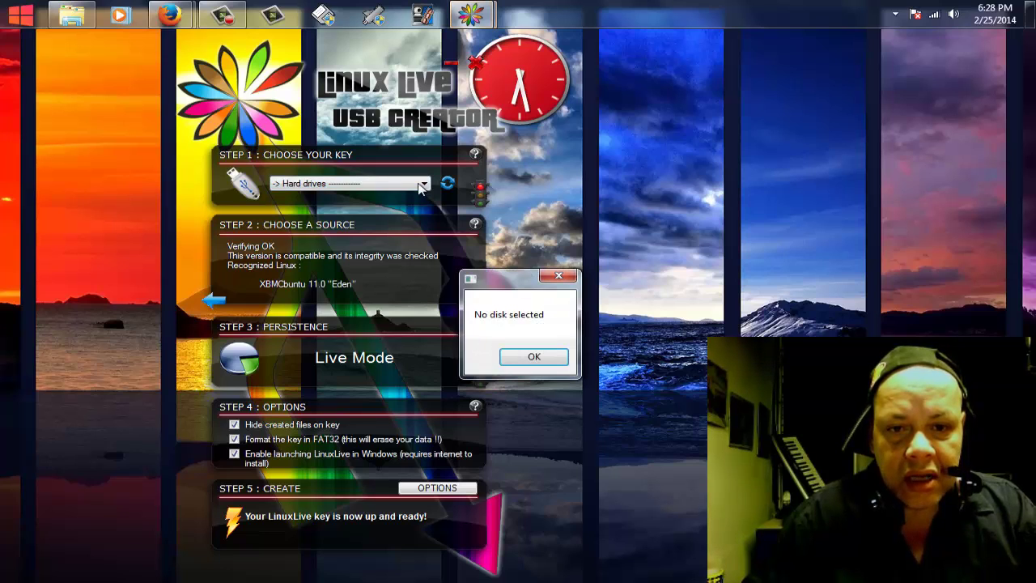
click(530, 358)
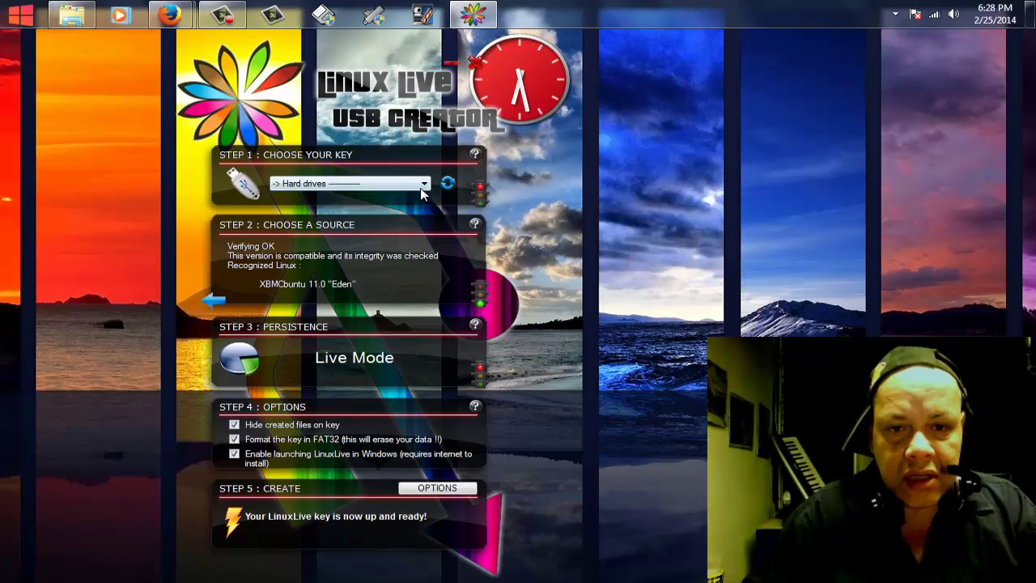
click(421, 187)
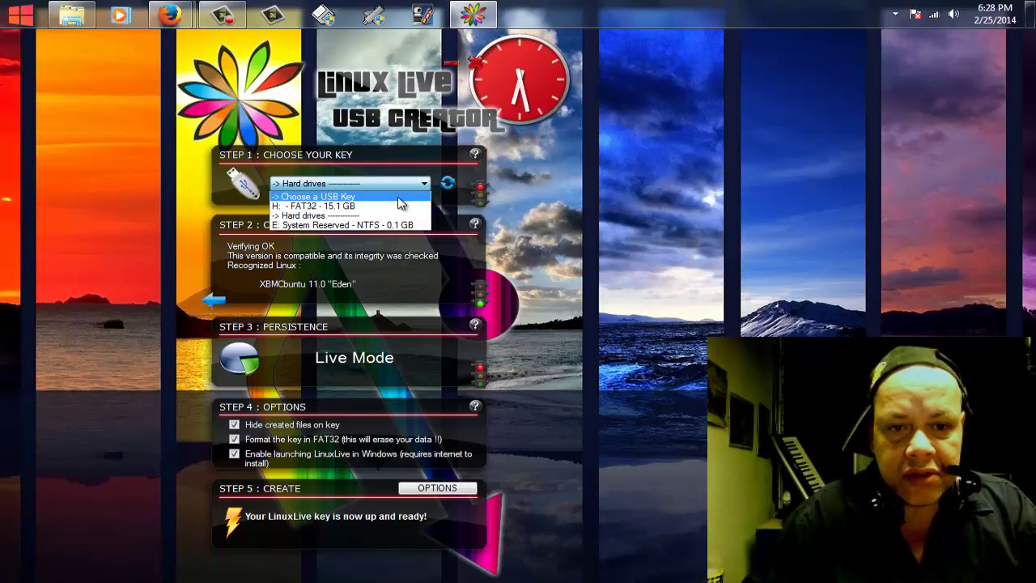
click(412, 157)
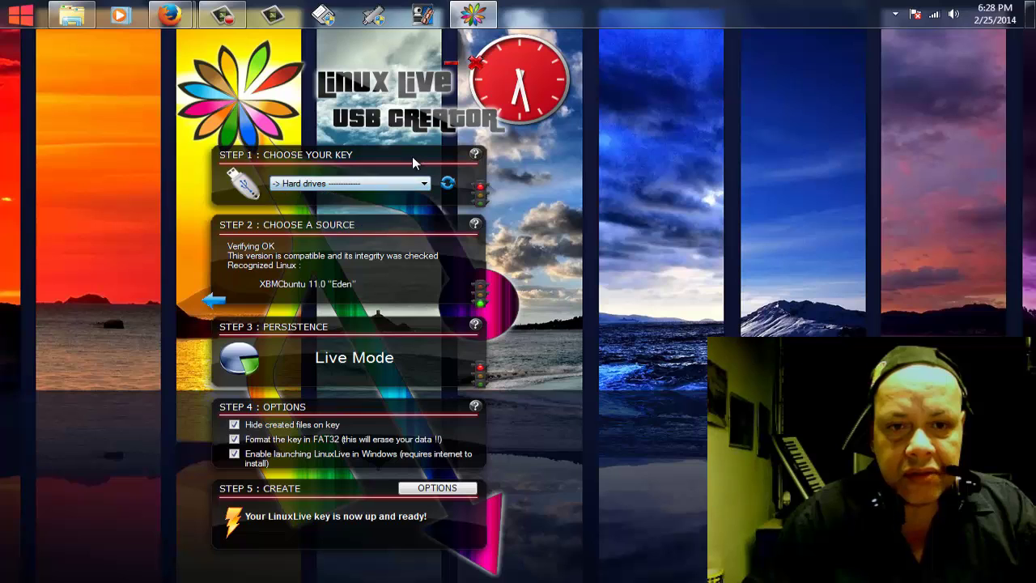
drag(425, 79, 411, 110)
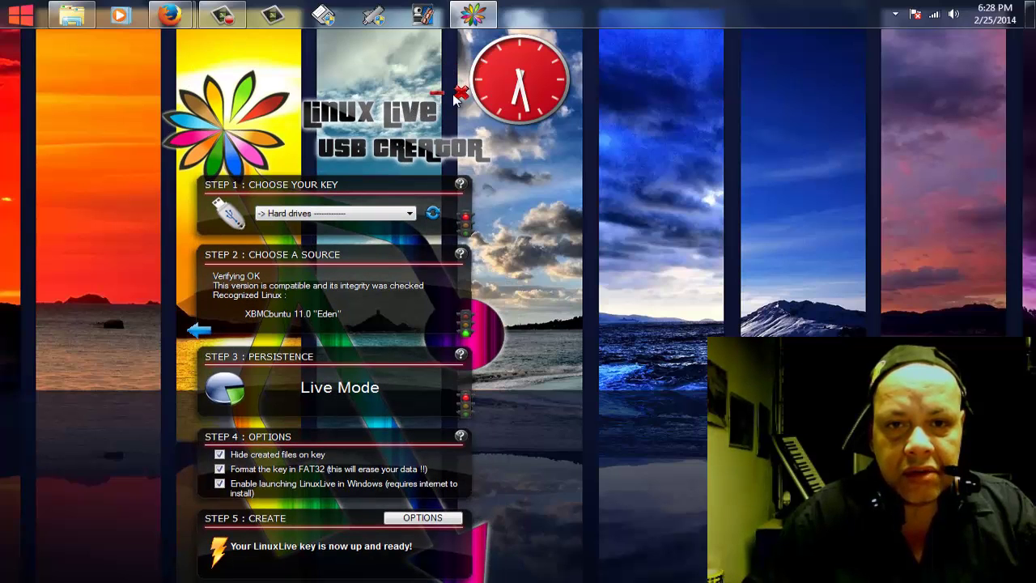
- Close the USB creator and relaunch LiLi USB Creator from the installed programs
click(459, 94)
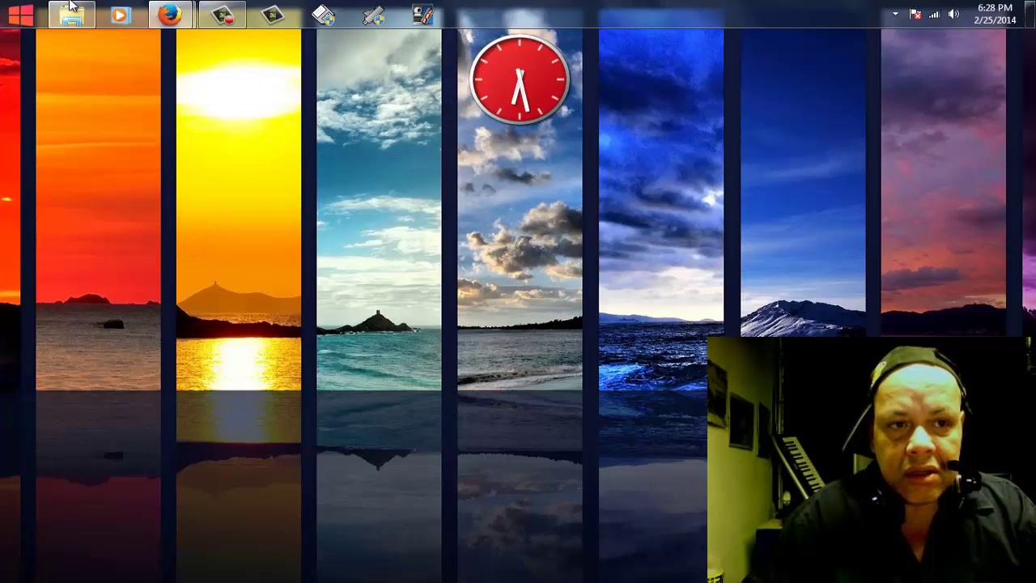
click(20, 17)
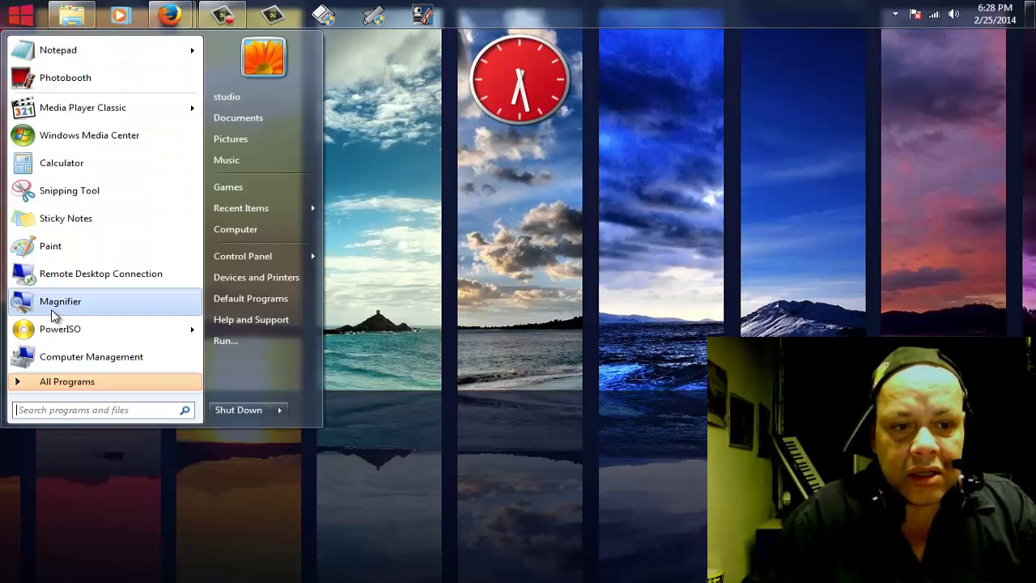
click(69, 383)
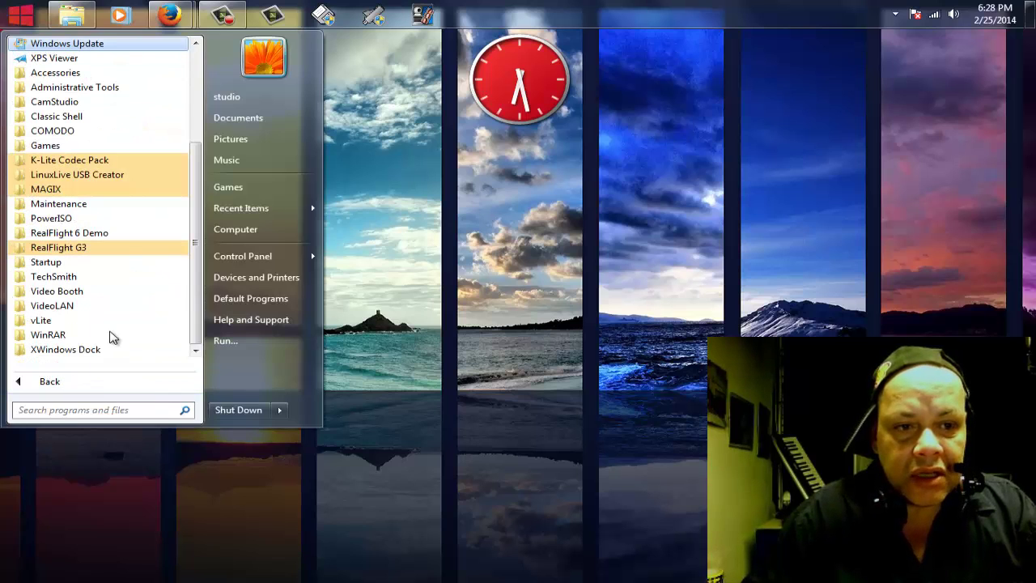
click(122, 175)
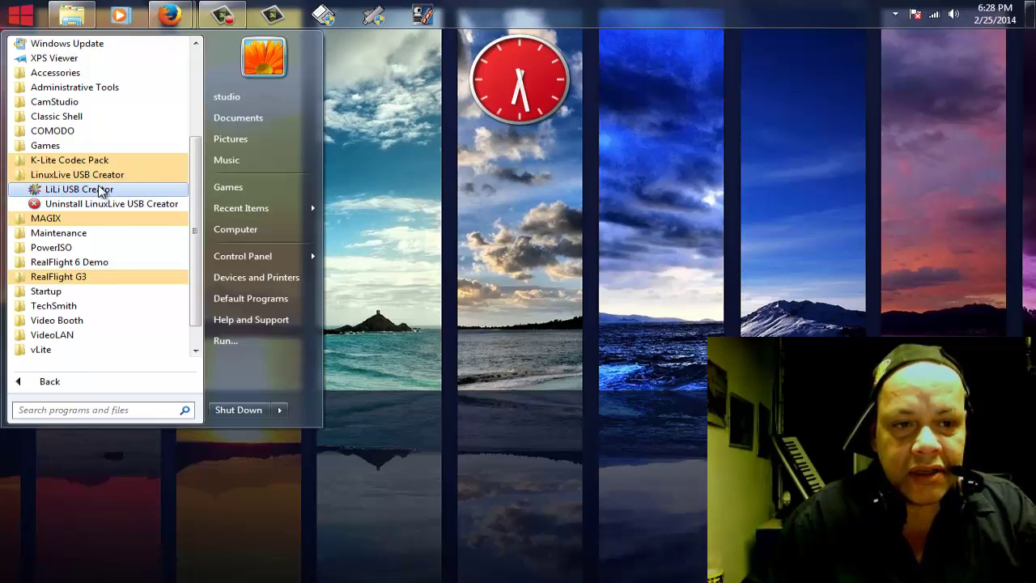
click(91, 189)
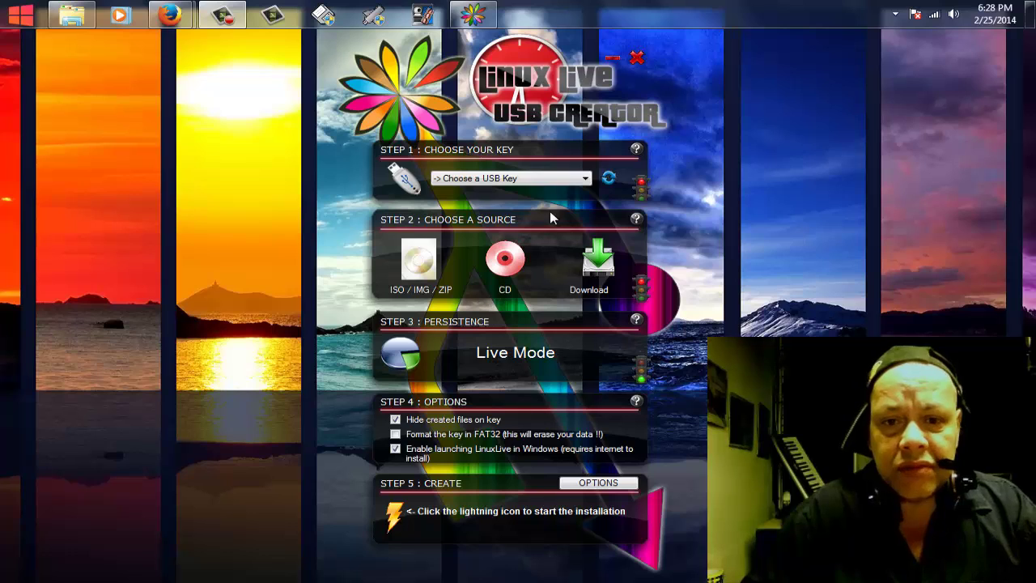
- Select H: UNTITLED - FAT32 - 3.7 GB as the USB key and load xbmcbuntu-12.2.Intel-NVIDIA from the Desktop as the ISO source
click(586, 180)
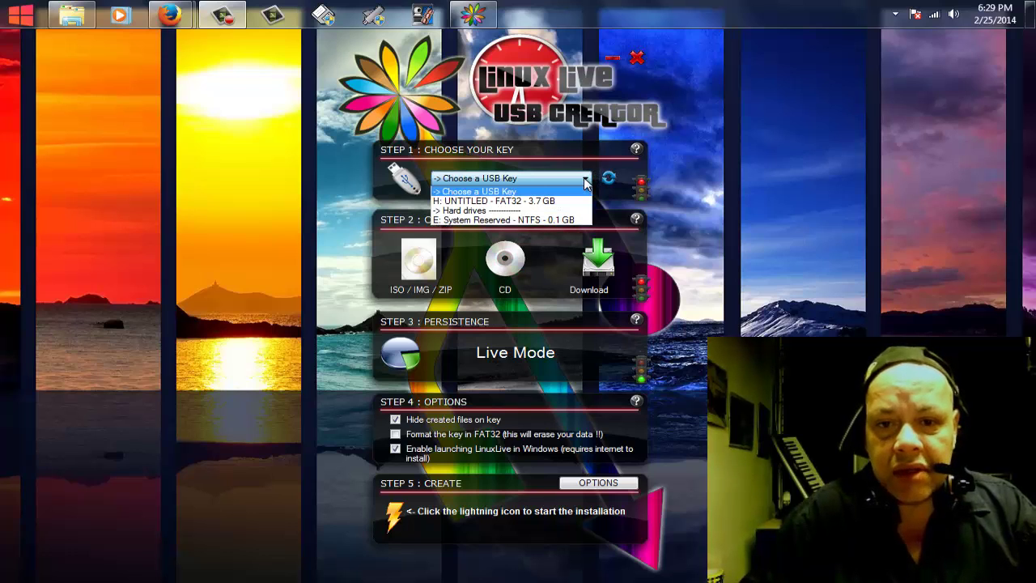
click(562, 201)
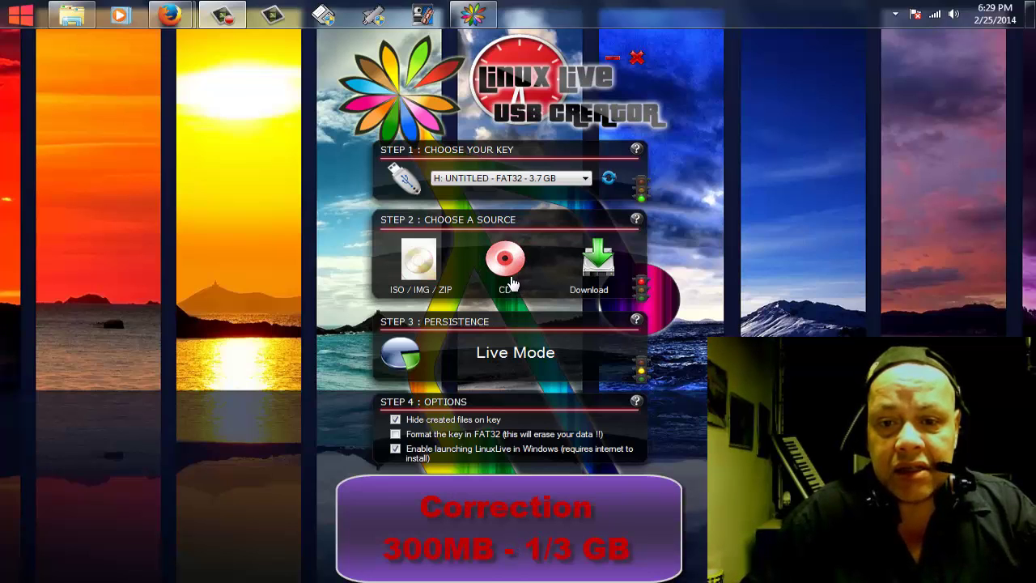
click(423, 272)
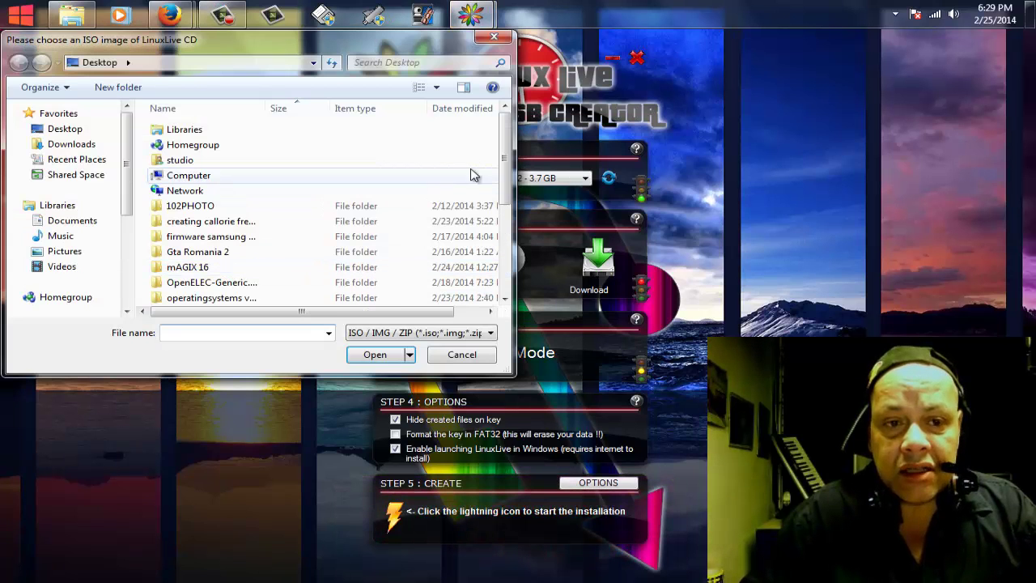
scroll(348, 154, down, 4)
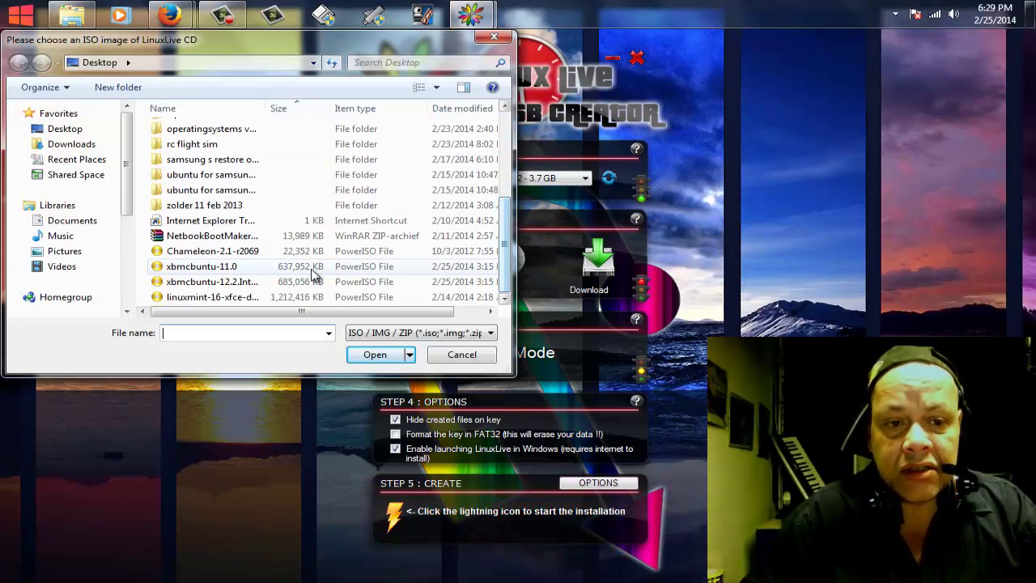
click(257, 283)
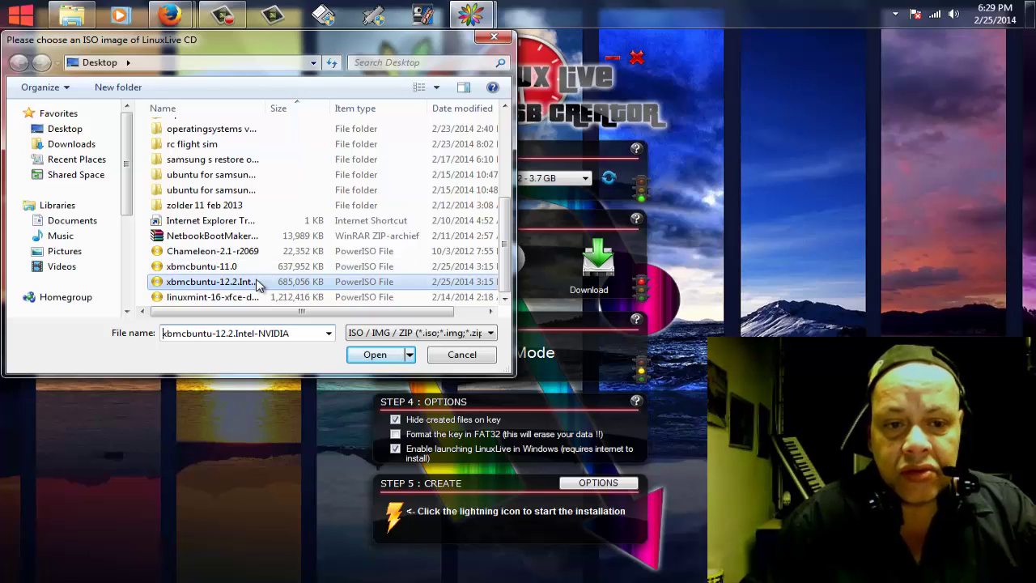
click(257, 283)
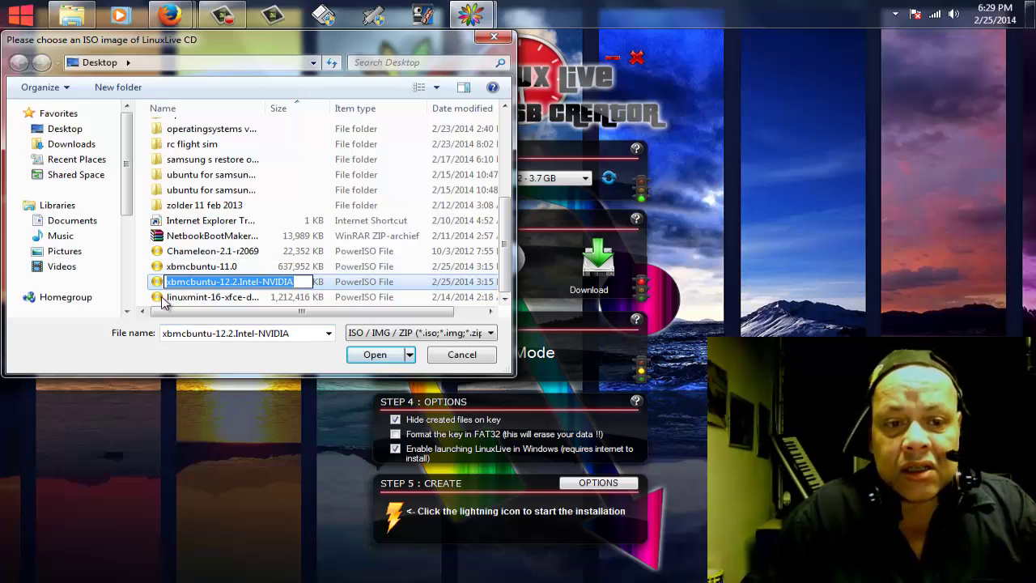
double_click(193, 277)
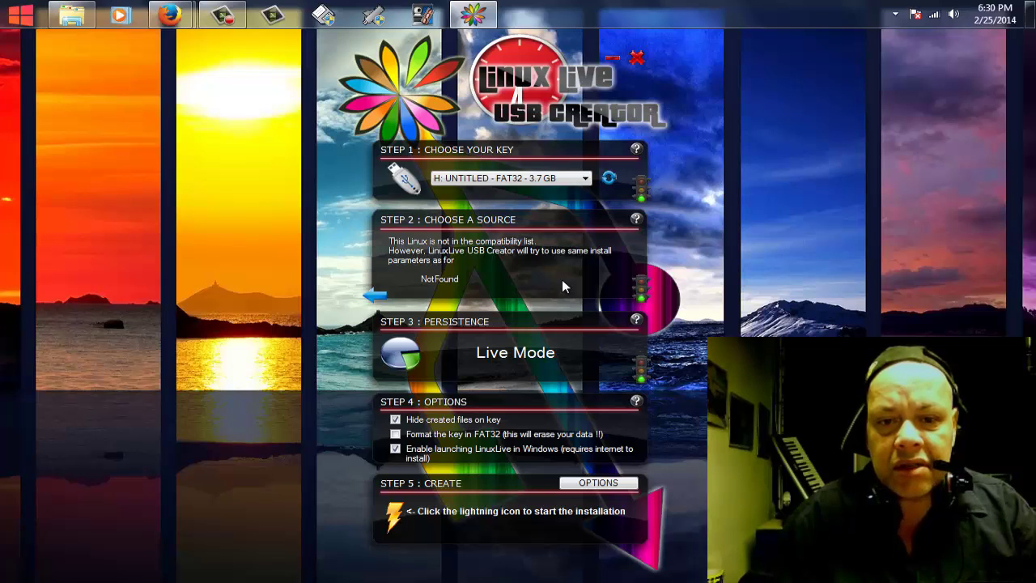
- Enable formatting the key in FAT32 and start creating the live USB, accepting the erasure of the disk's data
click(396, 435)
click(395, 448)
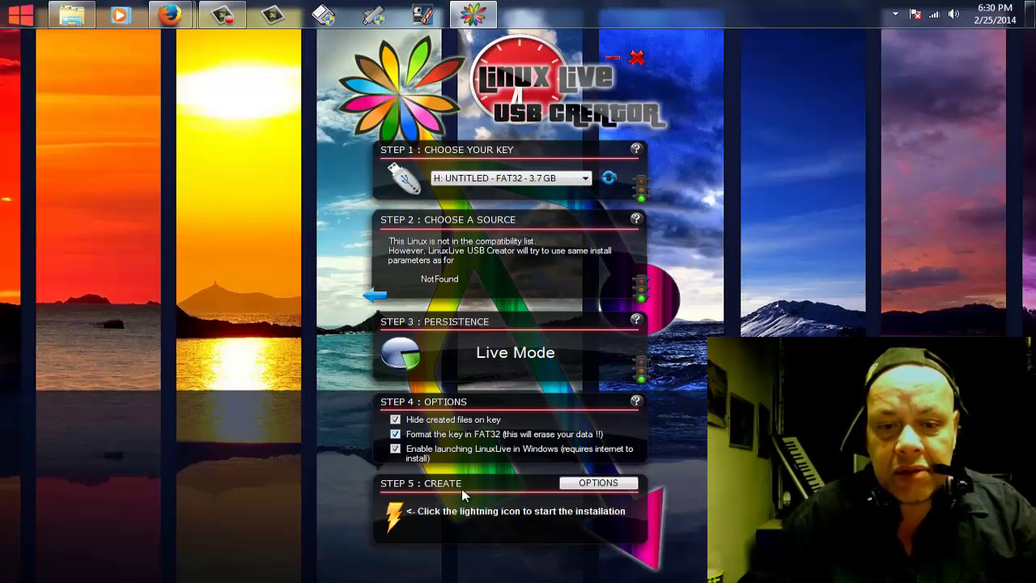
click(389, 527)
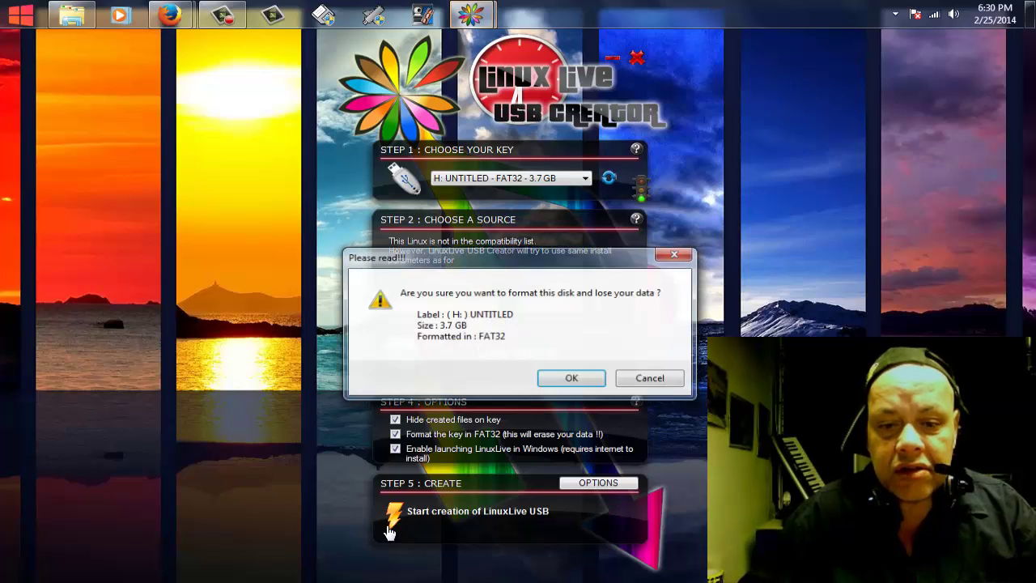
click(570, 380)
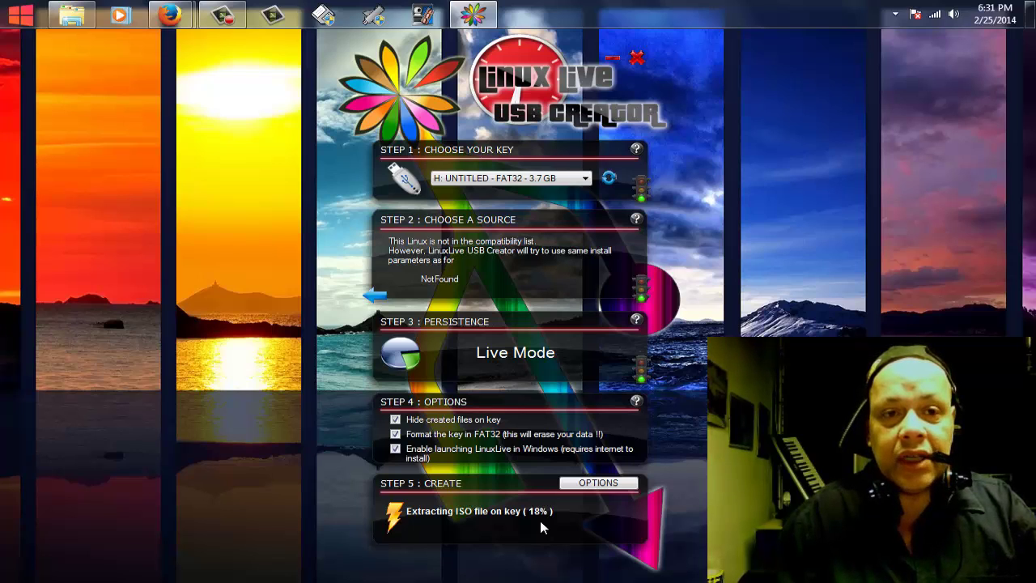
- Switch to Firefox and search the web for "xbmc download"
mouse_move(169, 11)
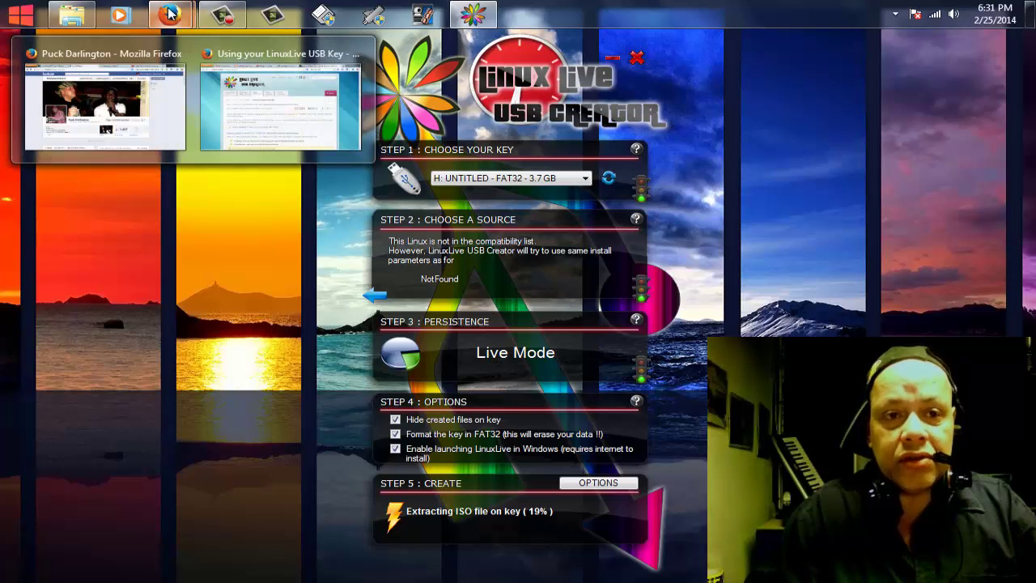
click(143, 95)
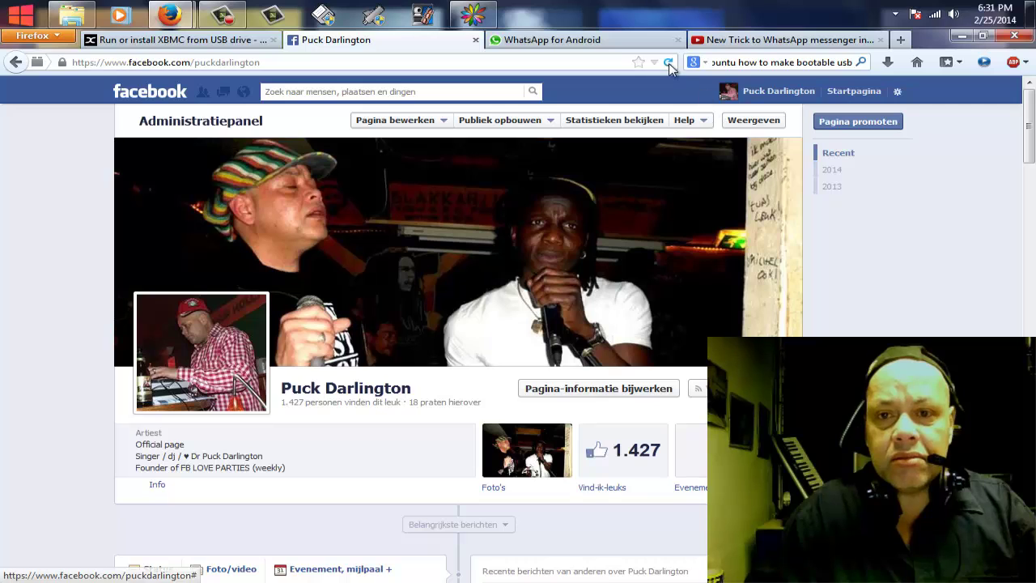
click(778, 61)
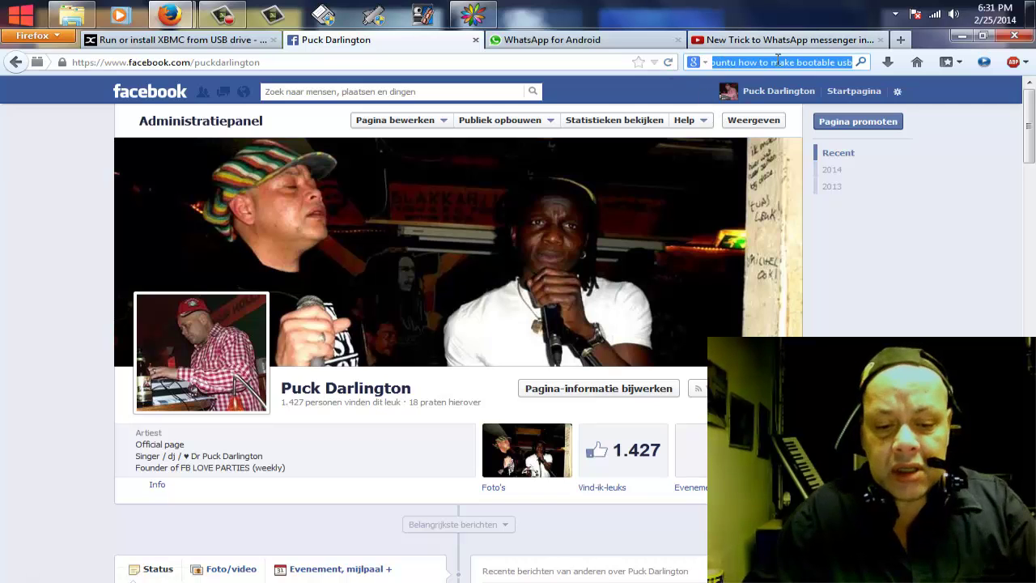
text(xbm)
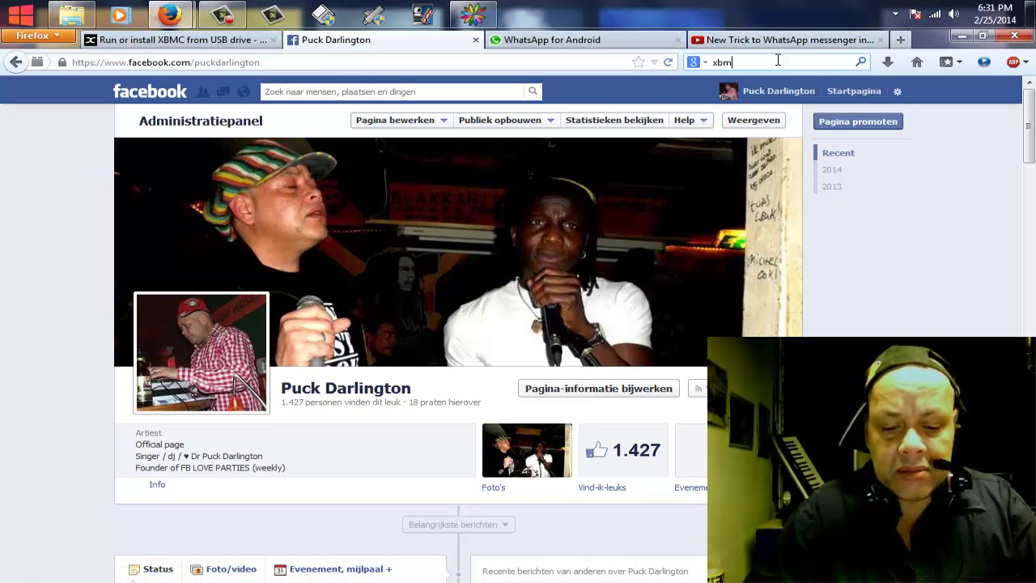
text(c downlo)
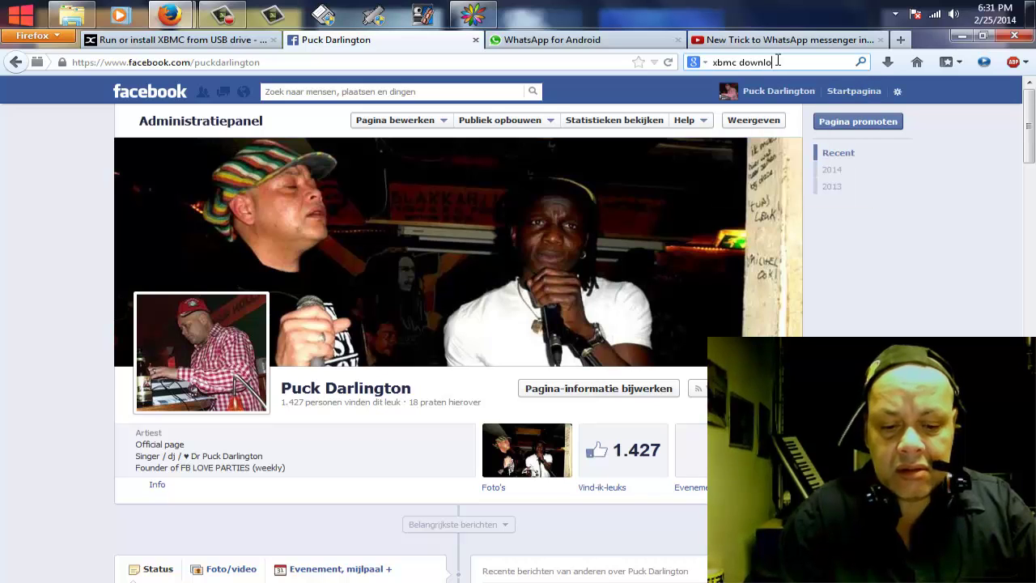
text(ad)
key(Return)
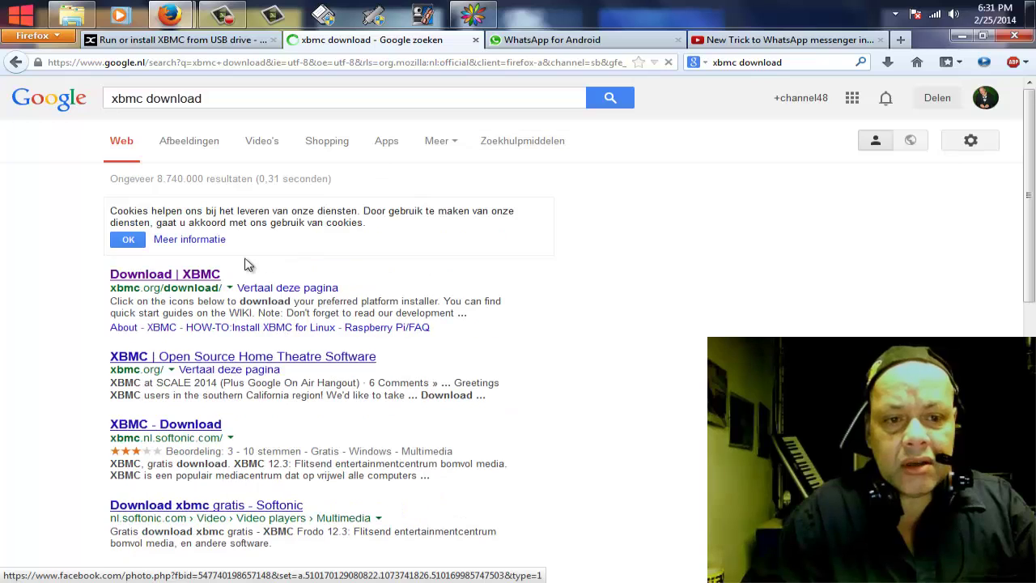
- Open the official XBMC download page, view the list of XBMCbuntu ISO releases, and return to LinuxLive USB Creator
click(160, 428)
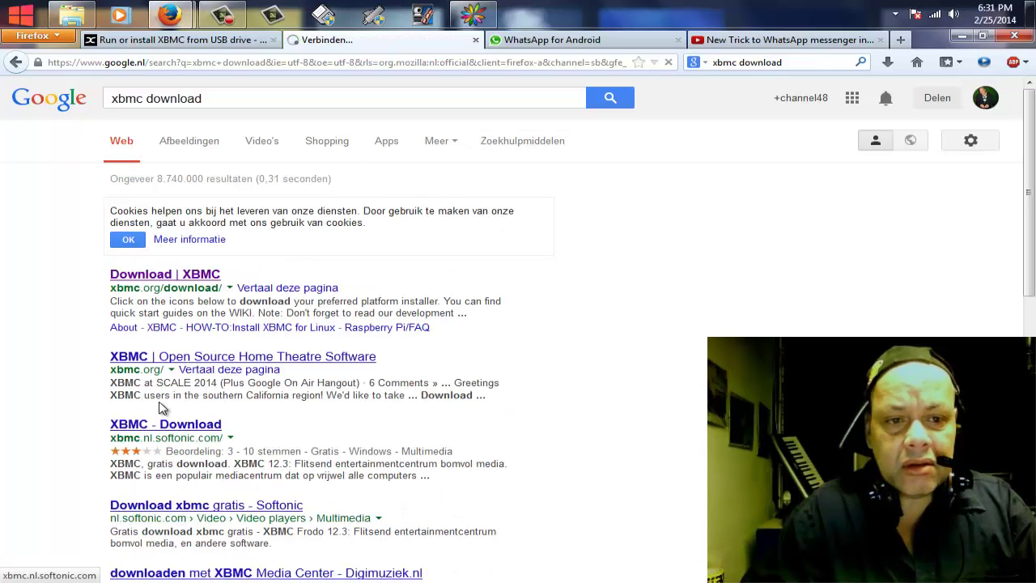
click(169, 279)
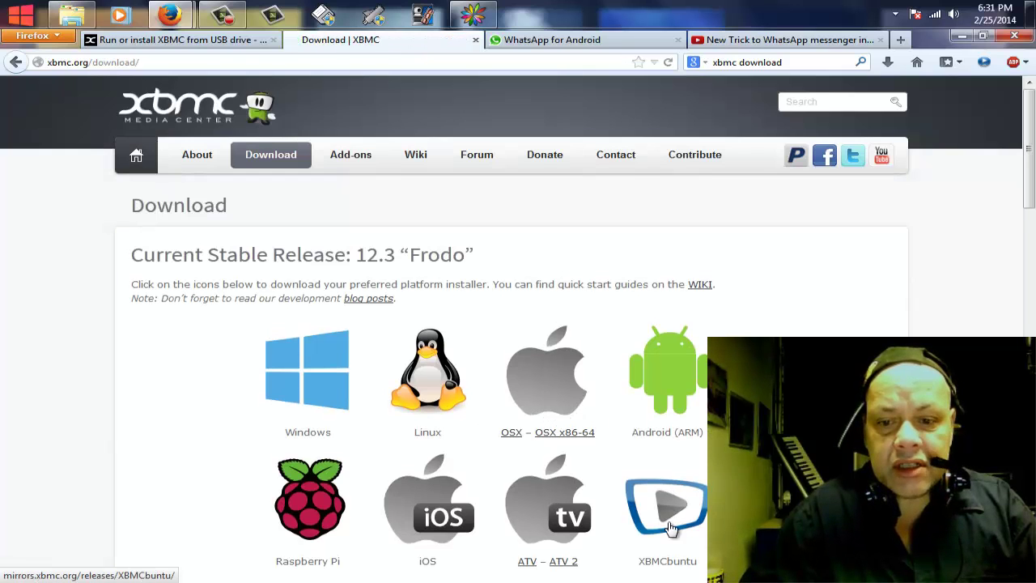
click(670, 528)
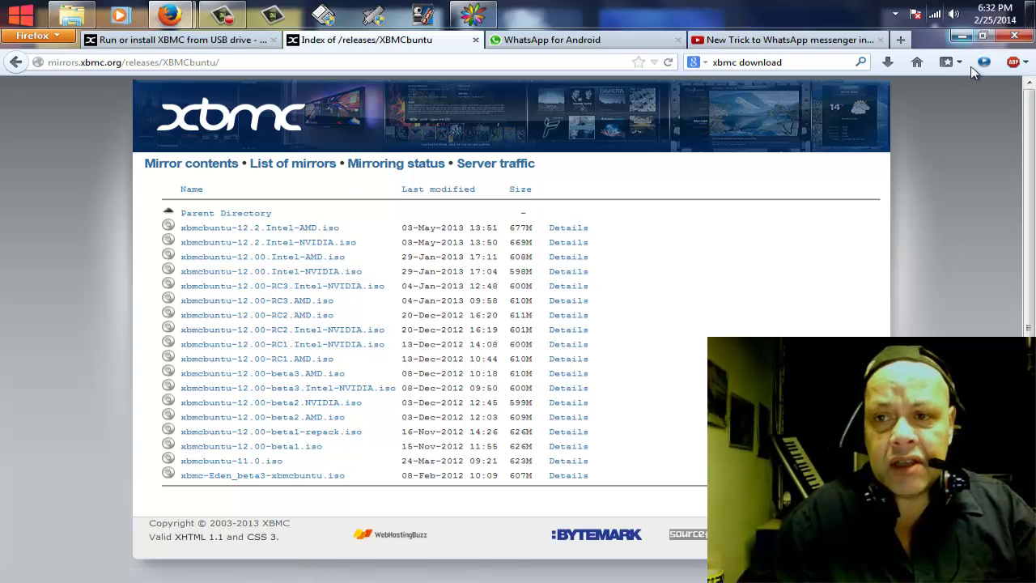
click(960, 35)
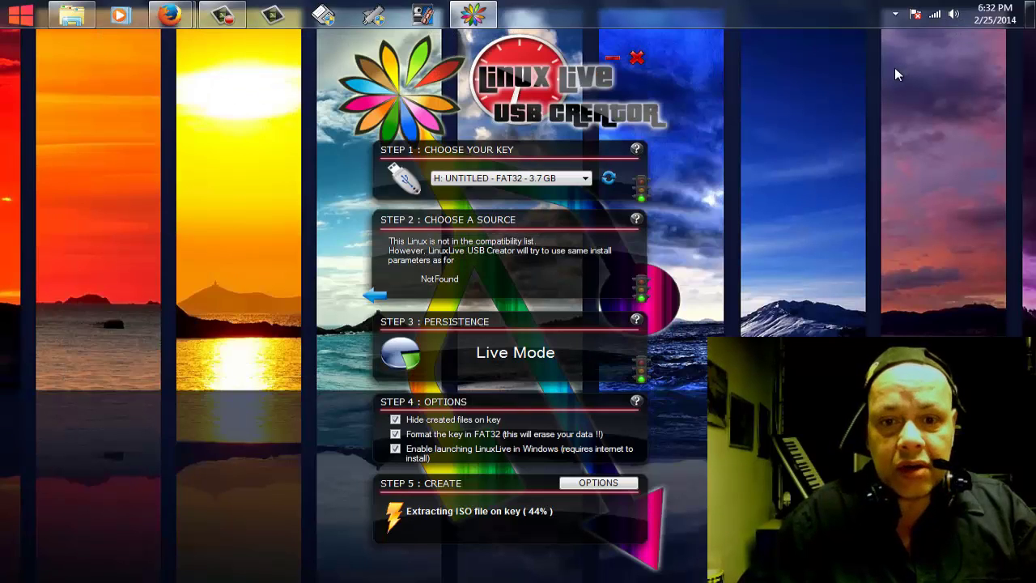